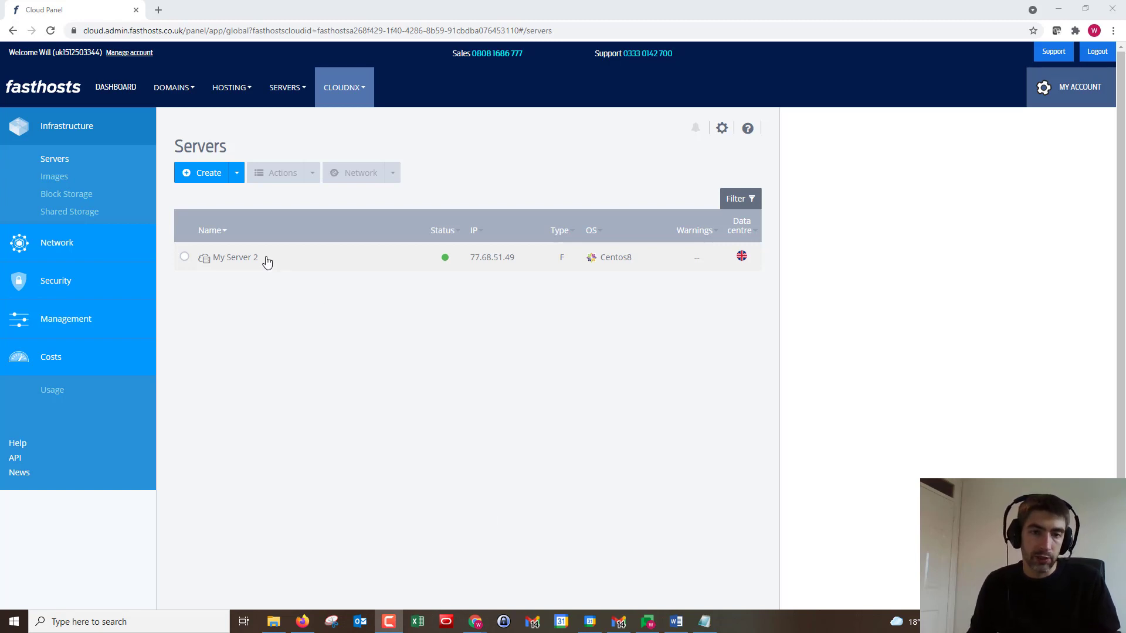
# Start a new Cloud Server from the Create menu and keep the name 'My Server 1'
pyautogui.click(237, 176)
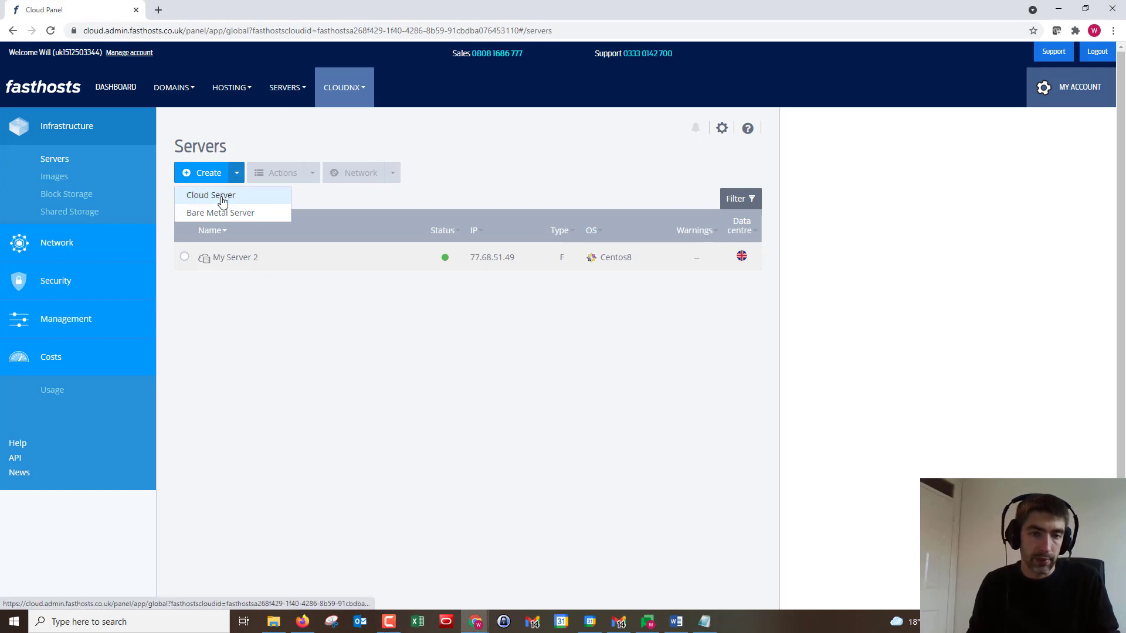
pyautogui.click(221, 198)
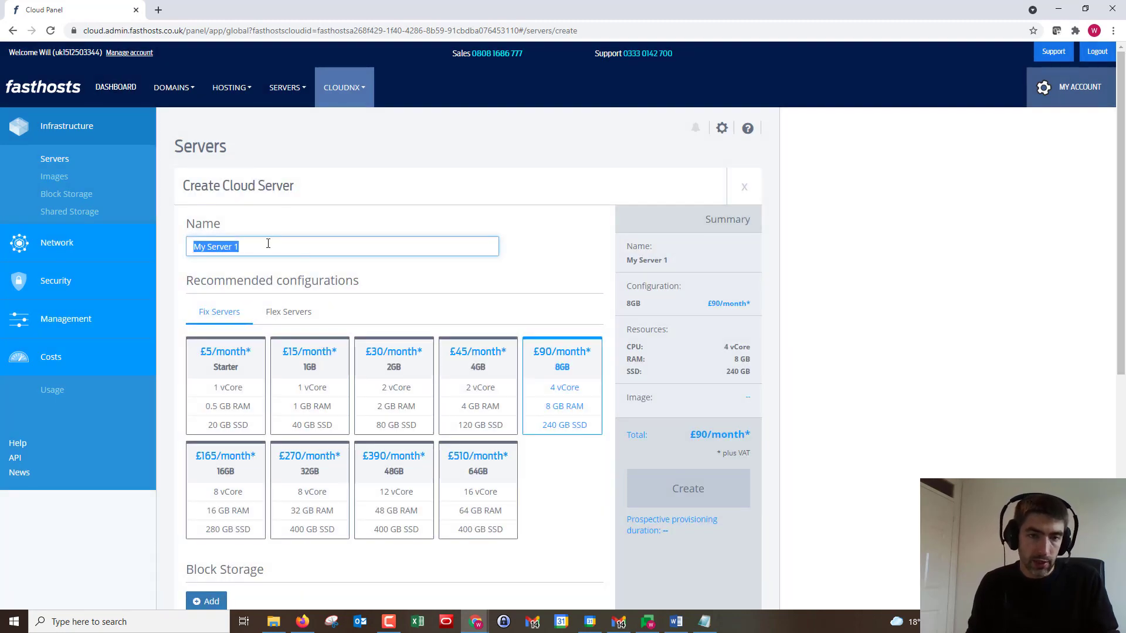
pyautogui.click(268, 243)
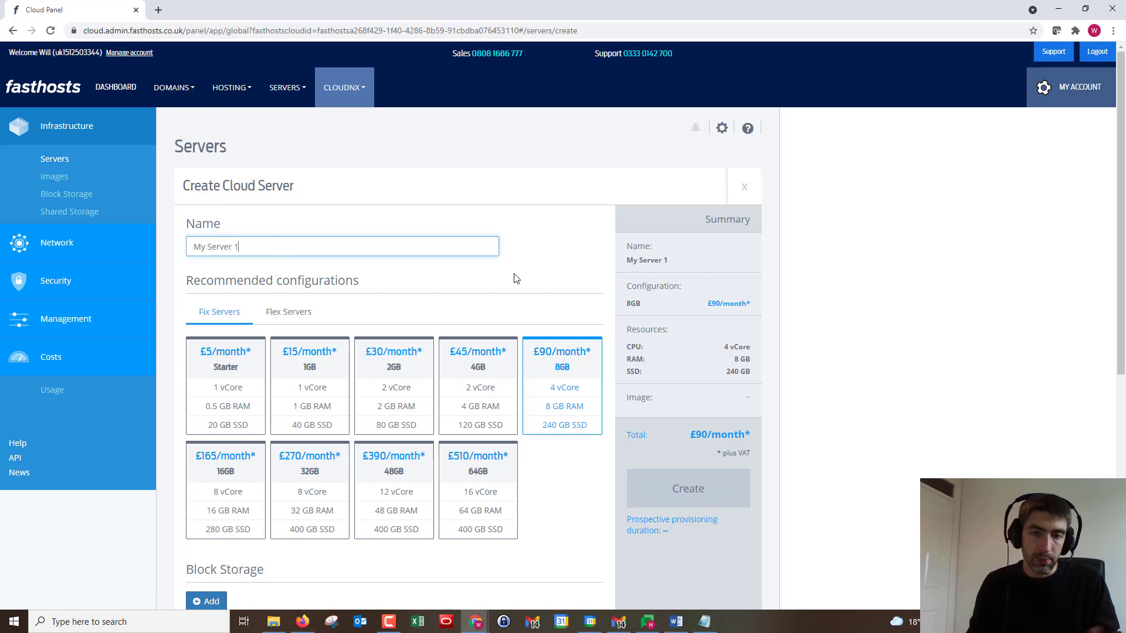
pyautogui.scroll(-1, 477, 270)
pyautogui.scroll(-2, 476, 271)
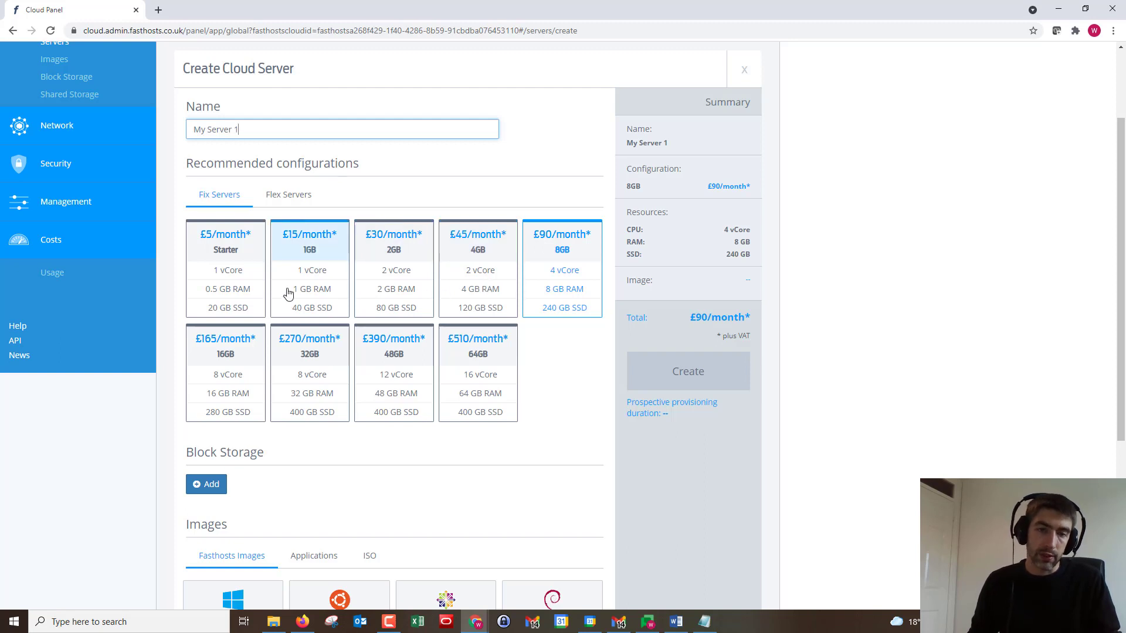
# After trying the £15 and £45 fixed plans, set a flex server: 10 vCores, 16 GB RAM, 80 GB SSD
pyautogui.click(320, 265)
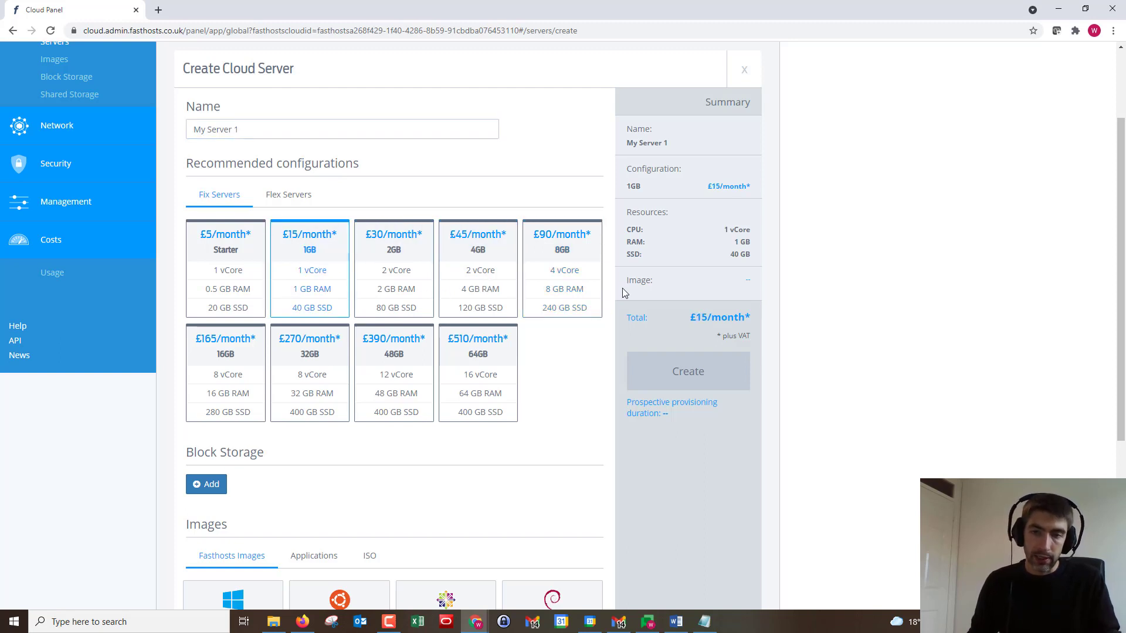
pyautogui.click(509, 290)
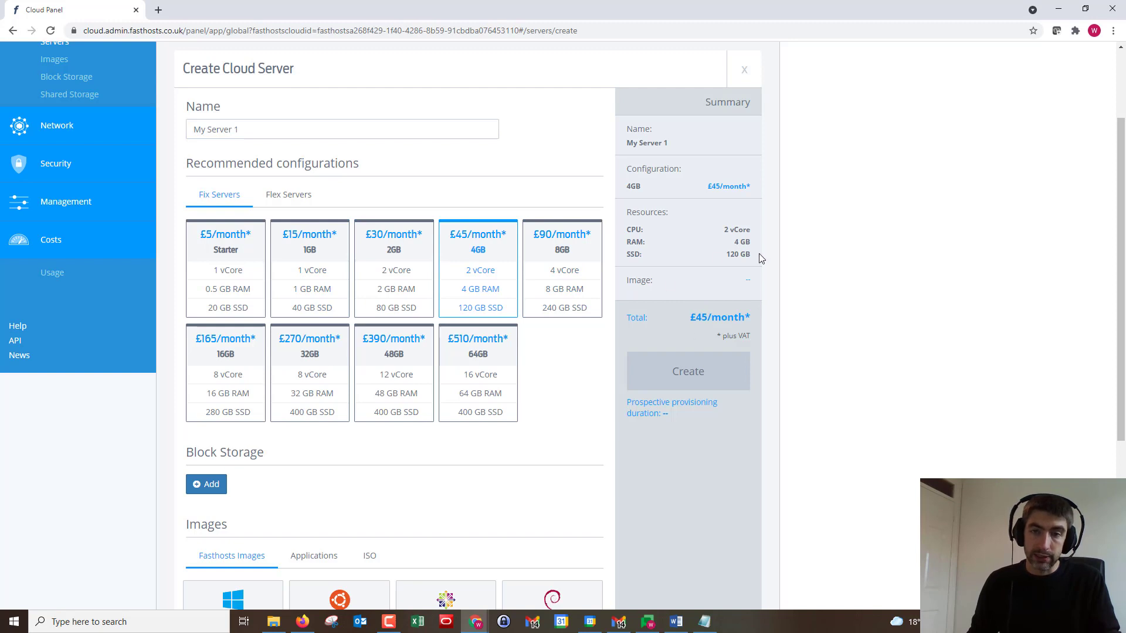
pyautogui.click(293, 195)
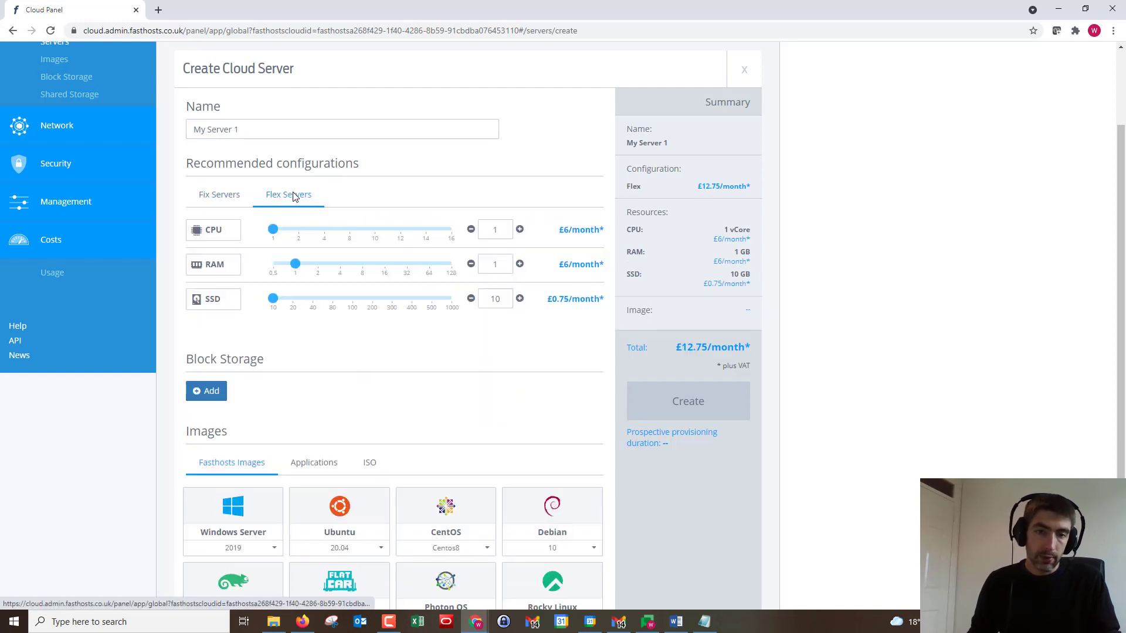
pyautogui.moveTo(272, 234); pyautogui.dragTo(374, 231)
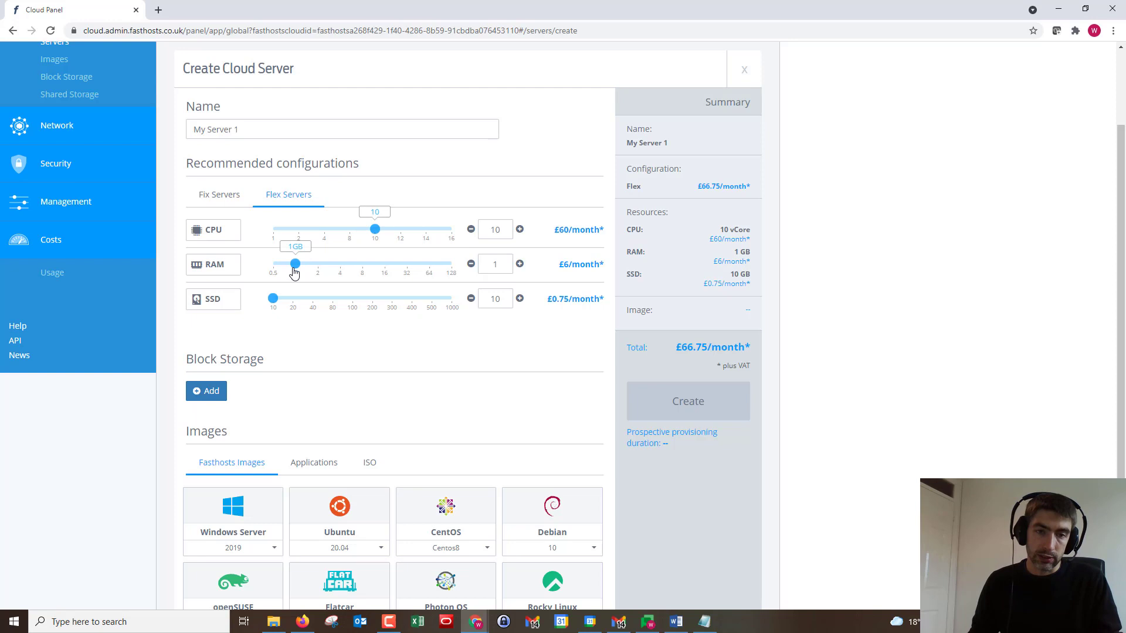
pyautogui.moveTo(337, 268); pyautogui.dragTo(362, 270)
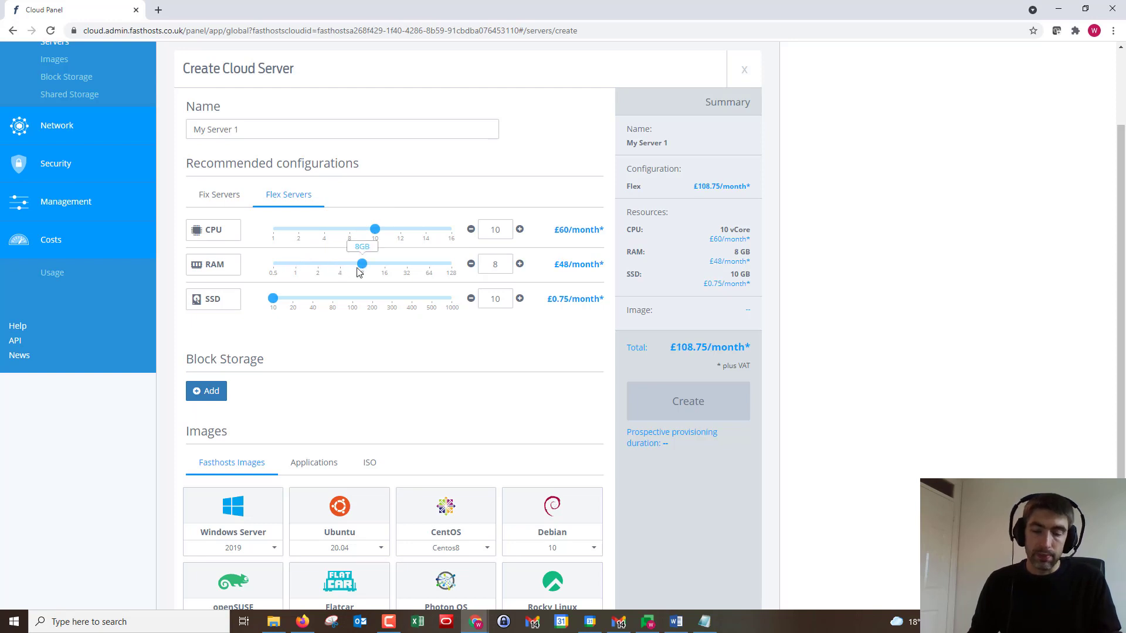
pyautogui.moveTo(274, 299); pyautogui.dragTo(384, 263)
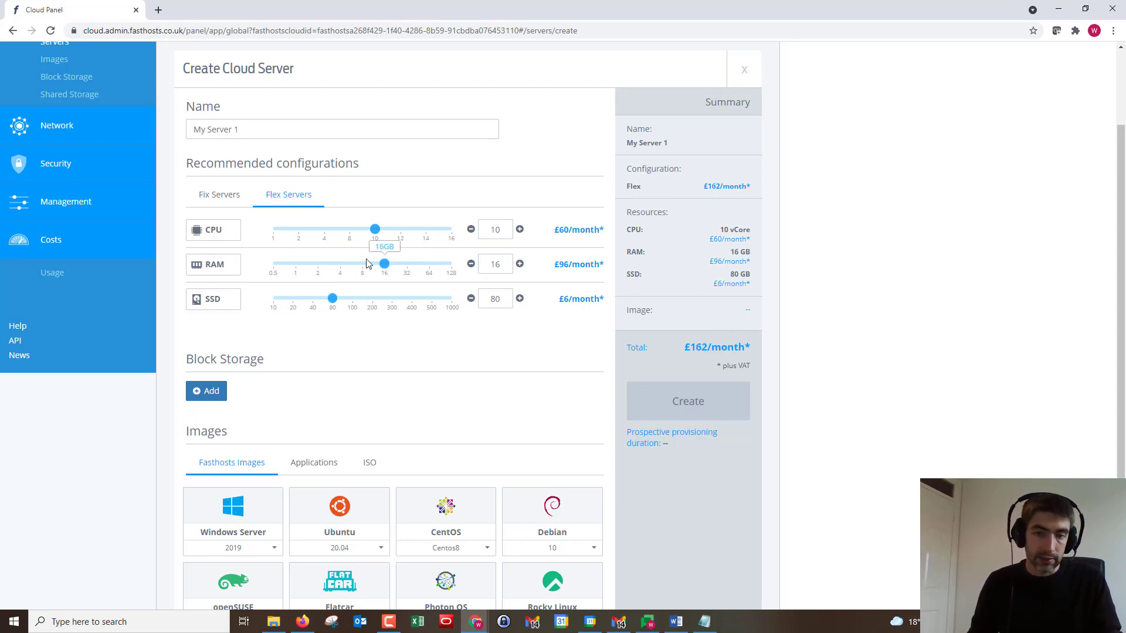
# Review the Fasthosts operating system images in the Images section, checking the Windows Server option
pyautogui.scroll(-1, 312, 270)
pyautogui.scroll(-1, 299, 264)
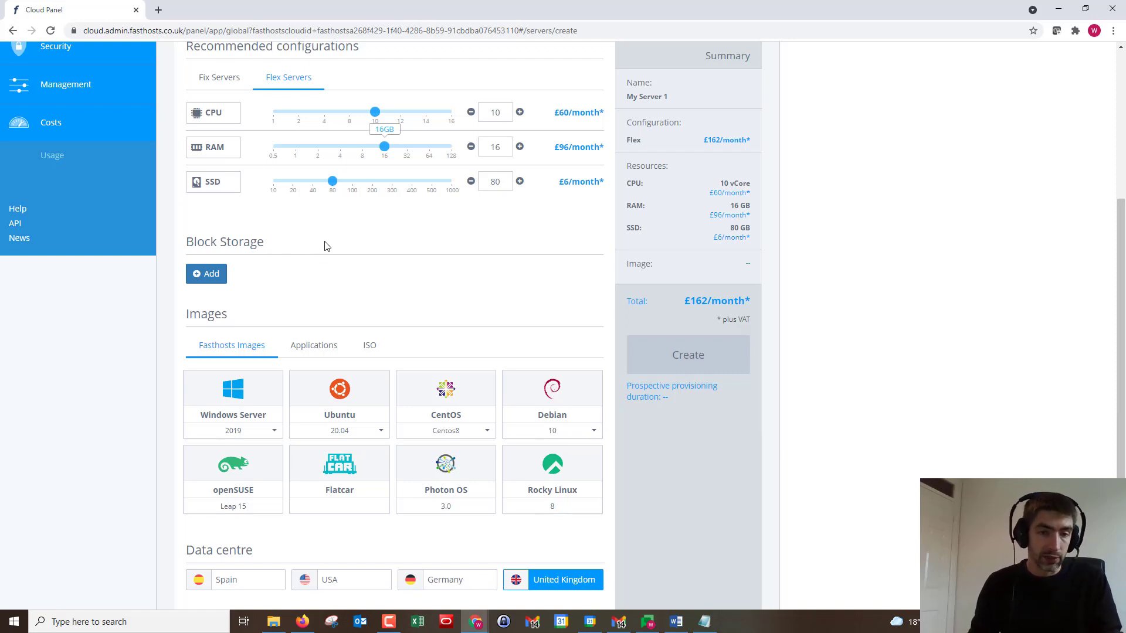
pyautogui.scroll(-1, 317, 251)
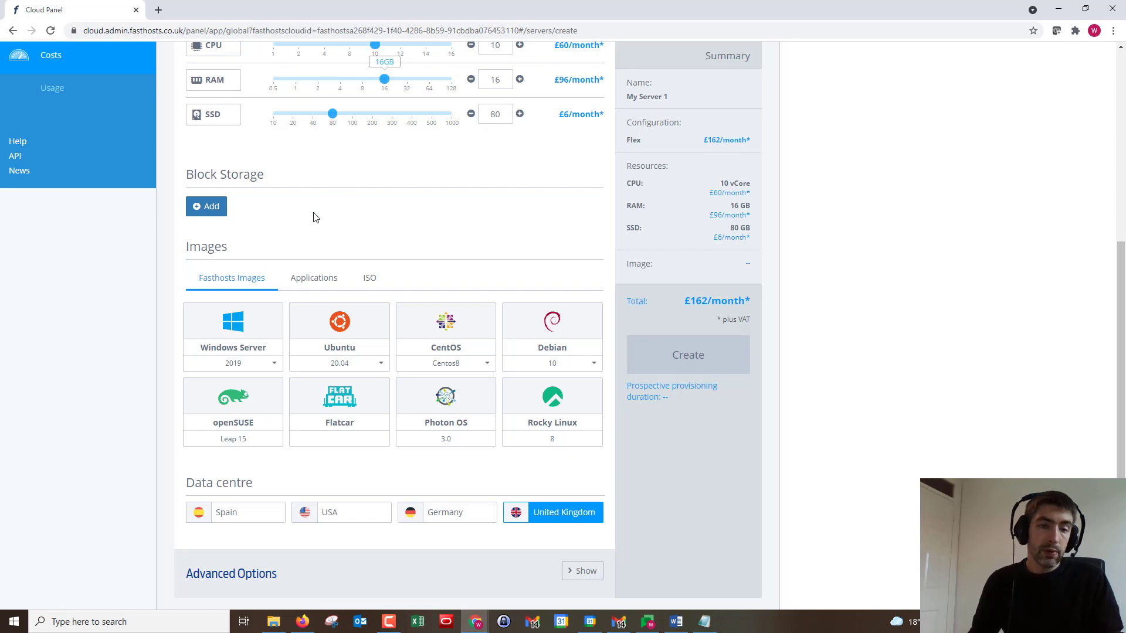
pyautogui.click(234, 324)
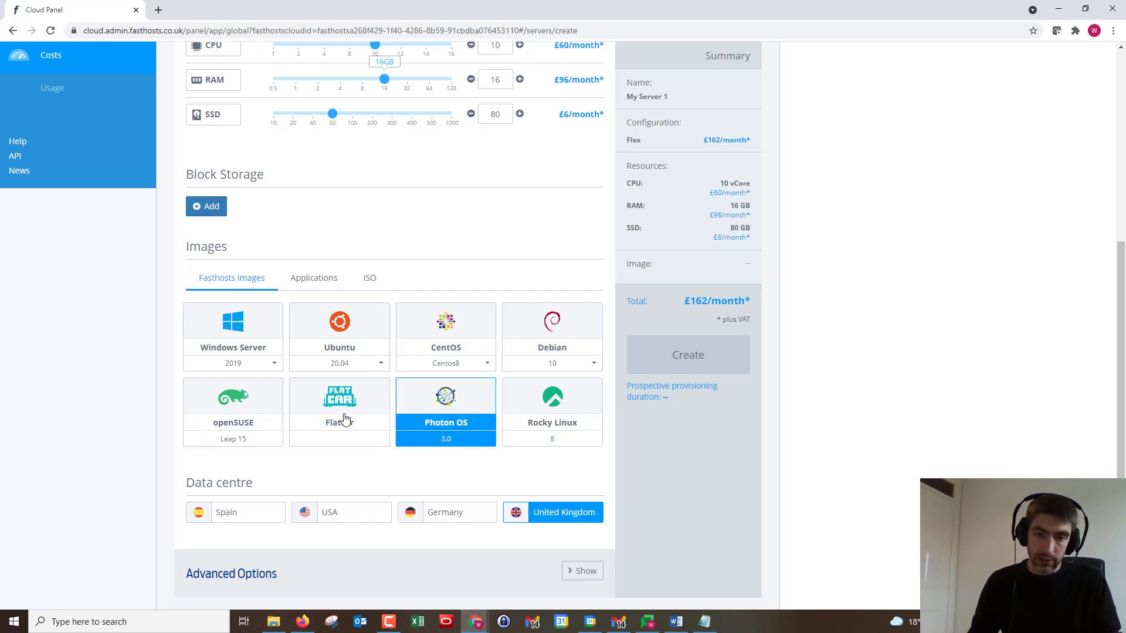
# Show application images, view and close the Drupal details, then list the ISO images
pyautogui.click(303, 278)
pyautogui.scroll(-3, 243, 293)
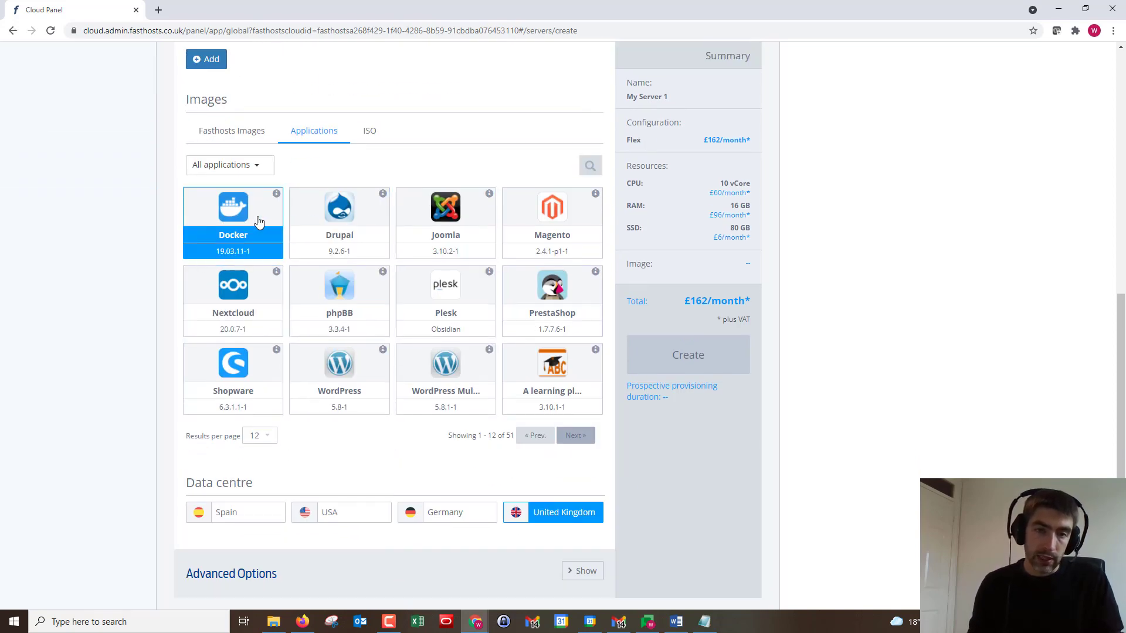
pyautogui.click(382, 196)
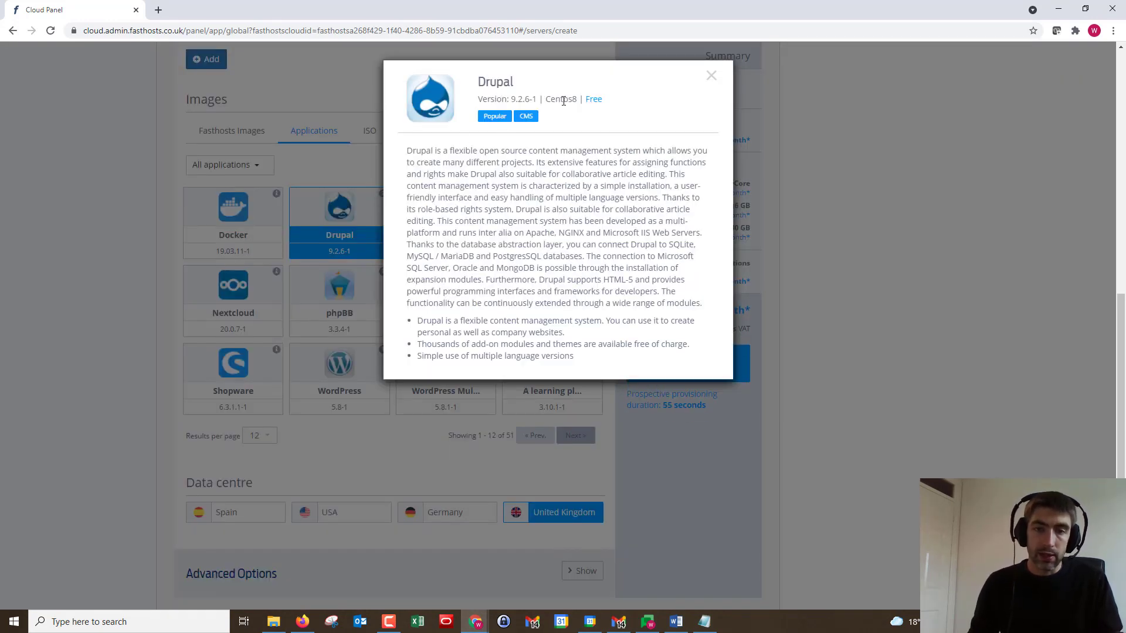
pyautogui.click(711, 77)
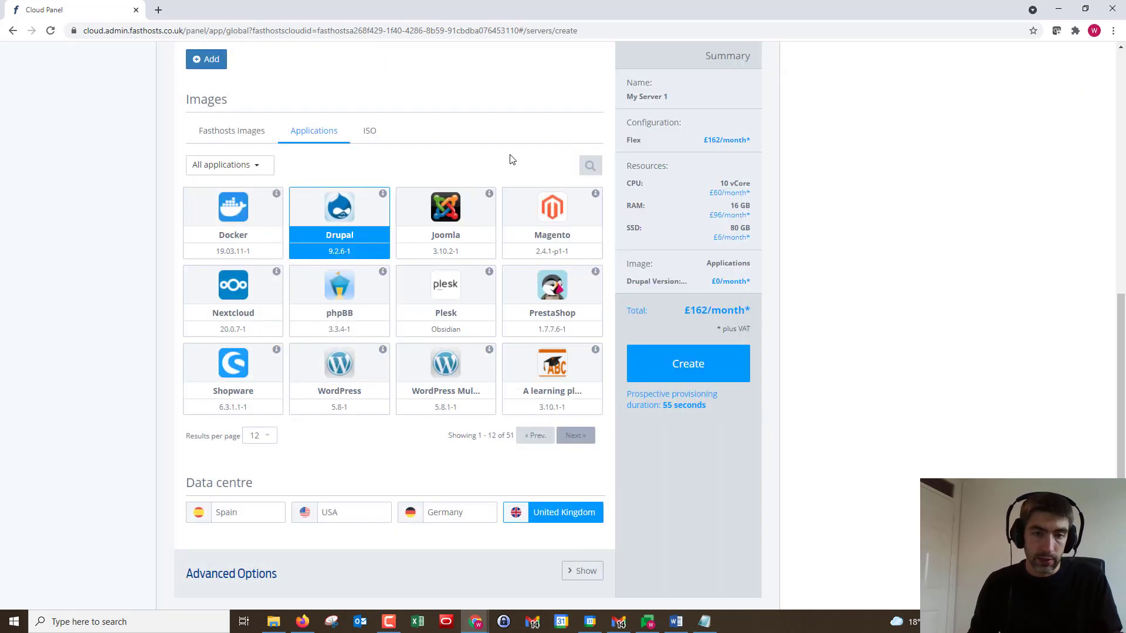
pyautogui.click(369, 137)
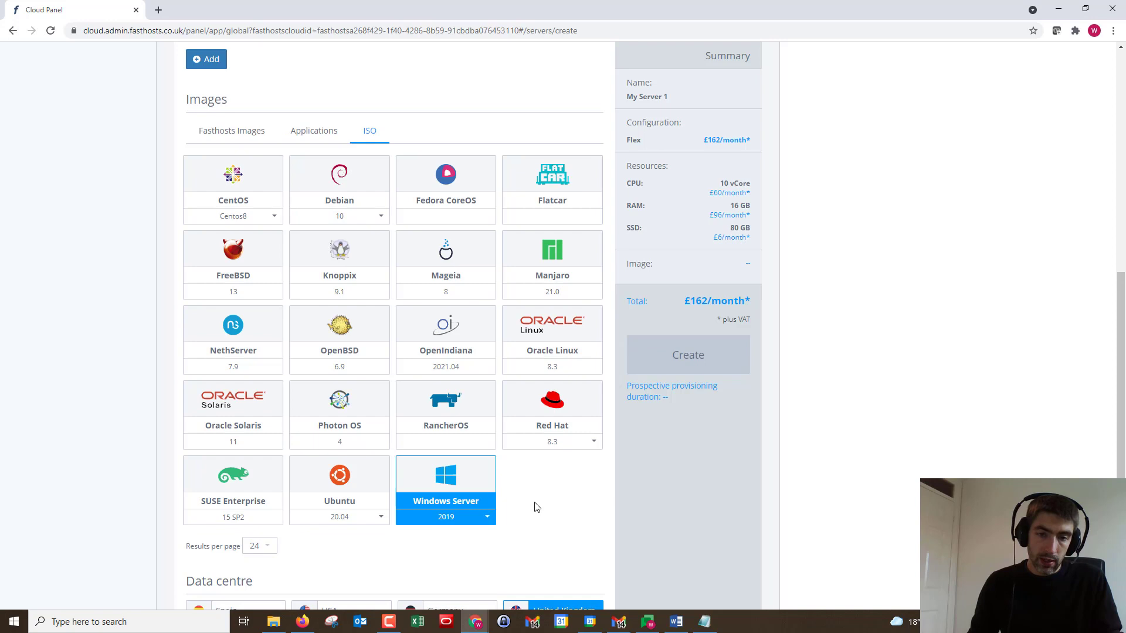
pyautogui.click(215, 137)
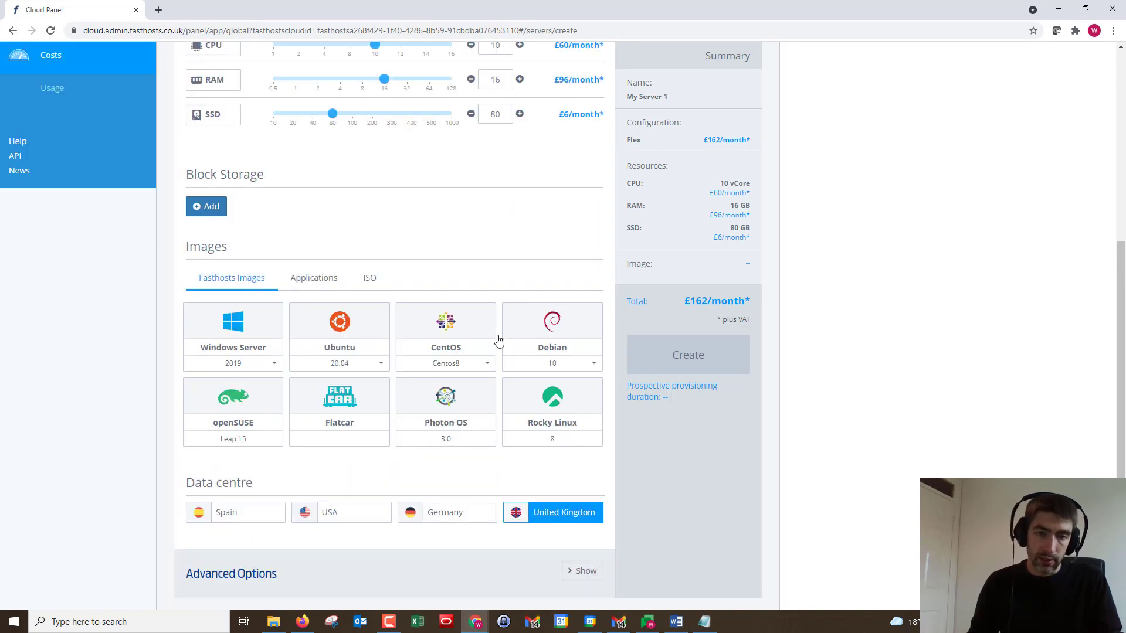
pyautogui.click(445, 325)
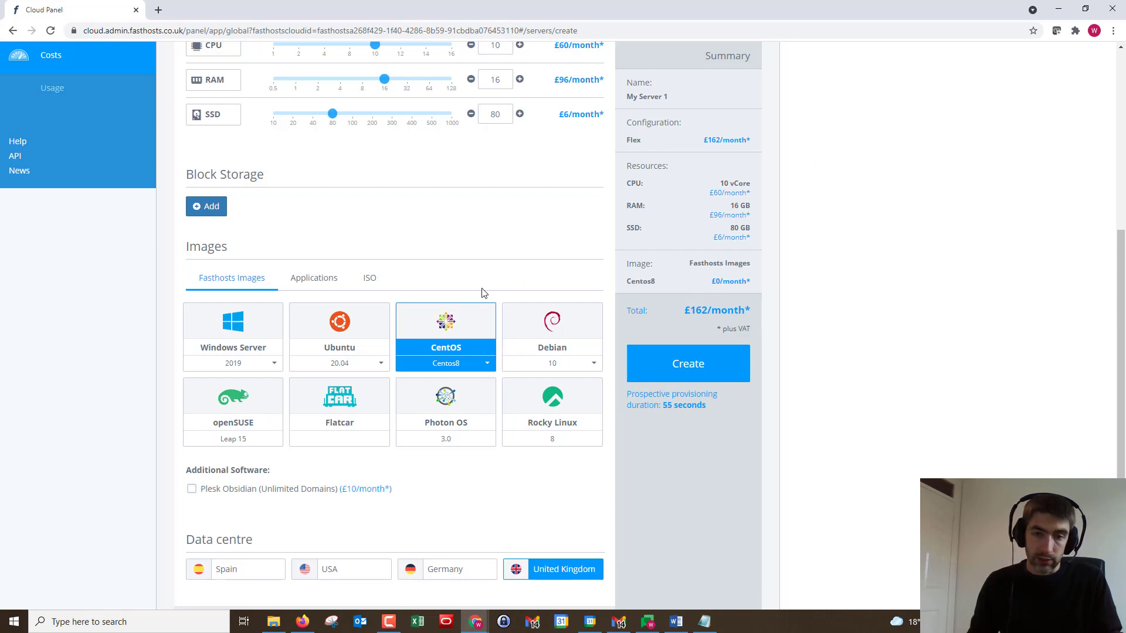
pyautogui.click(245, 326)
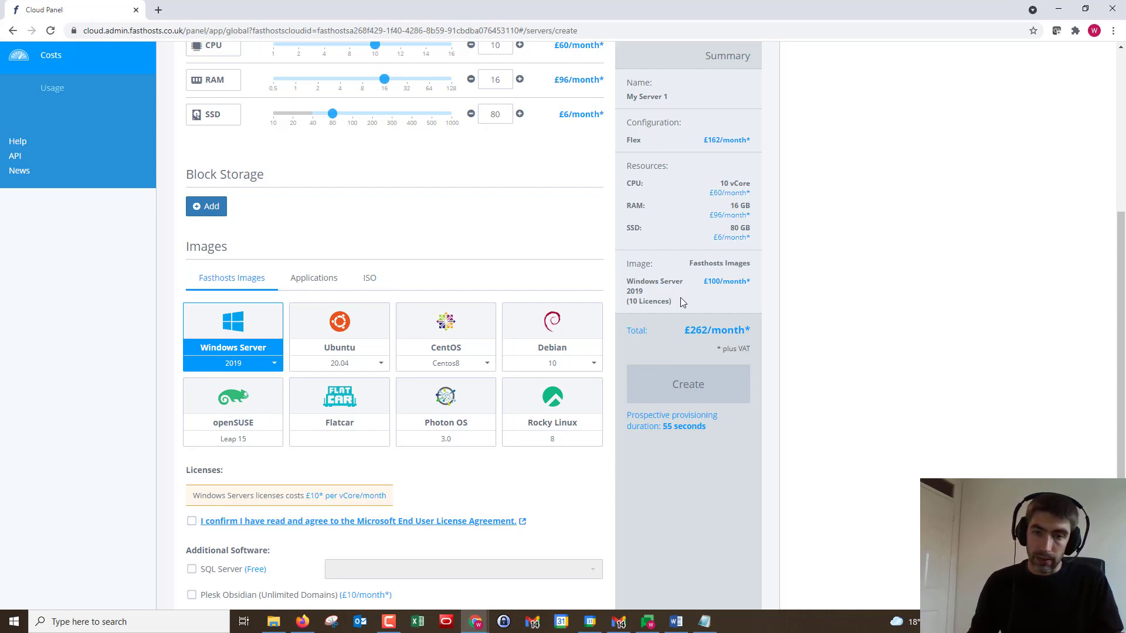
pyautogui.click(427, 326)
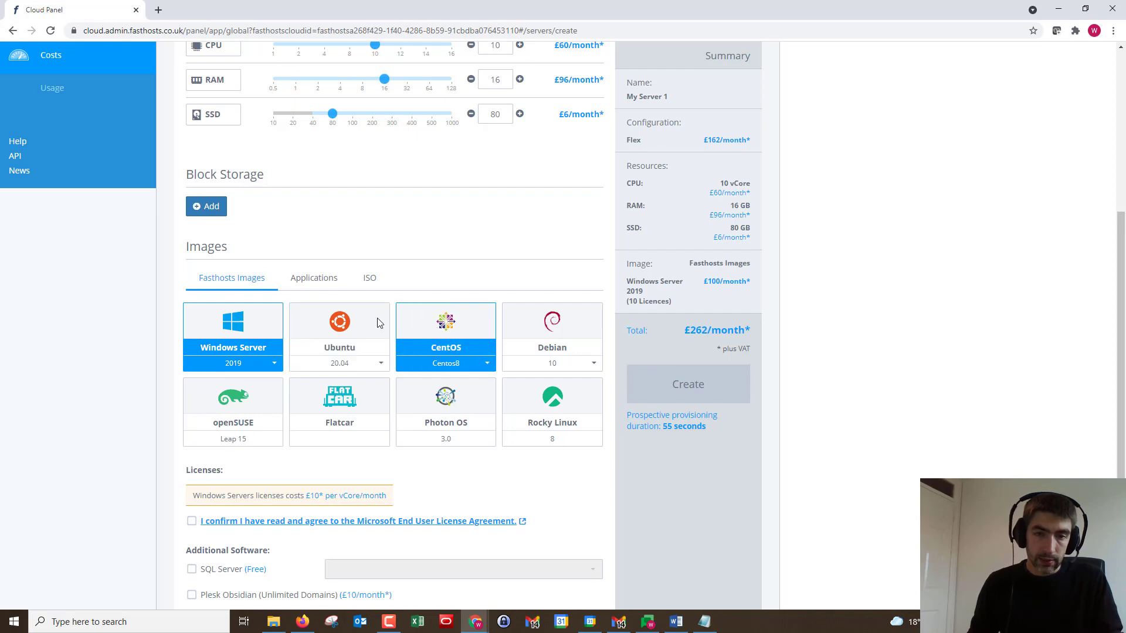
pyautogui.scroll(-1, 417, 219)
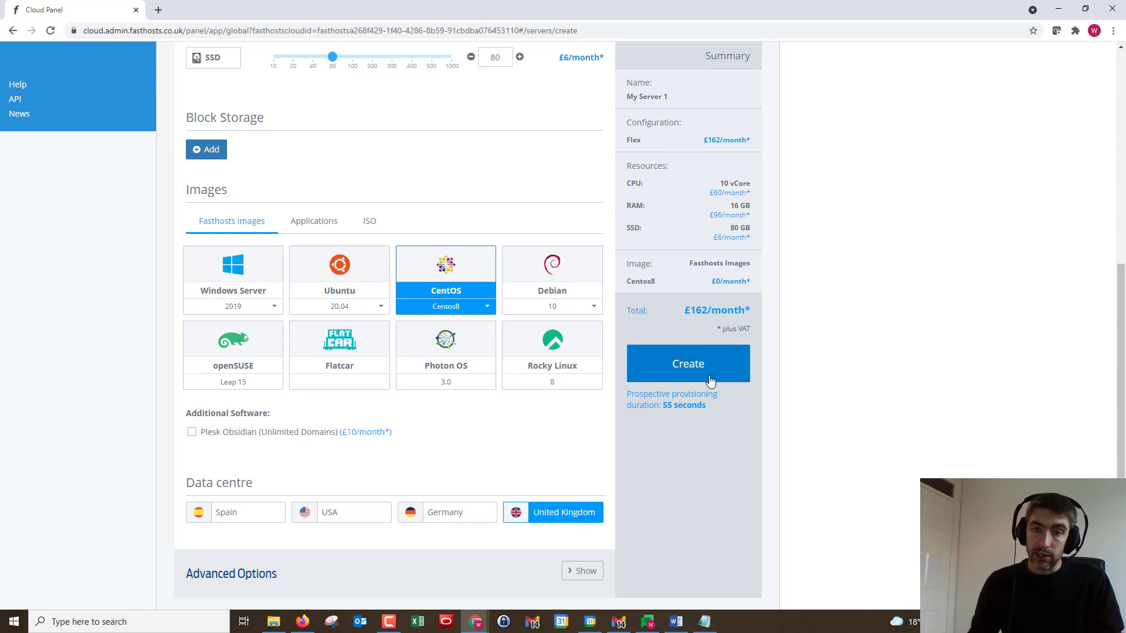
# Reveal Advanced Options and leave the SSH Key setting at 'Without SSH Key'
pyautogui.click(581, 570)
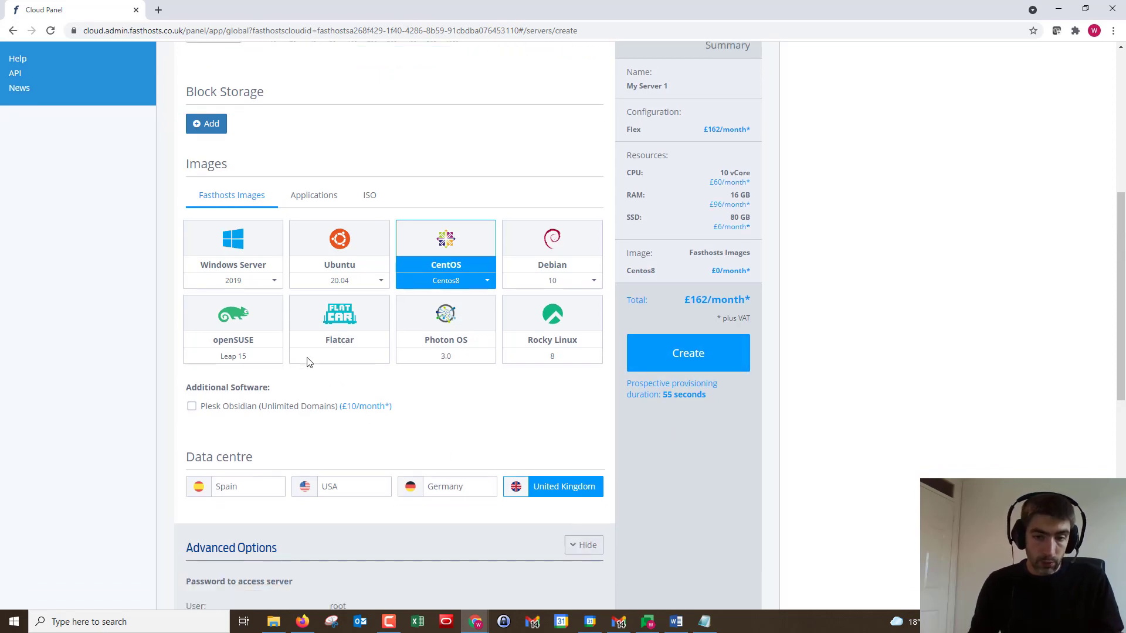
pyautogui.scroll(-9, 275, 328)
pyautogui.scroll(1, 203, 244)
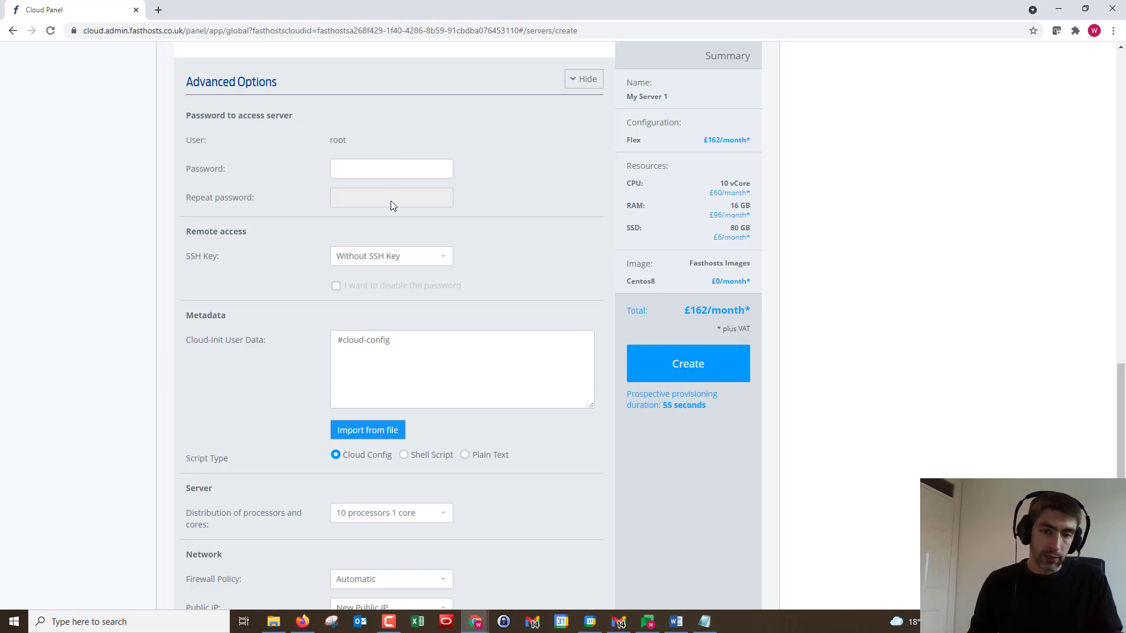
pyautogui.click(404, 263)
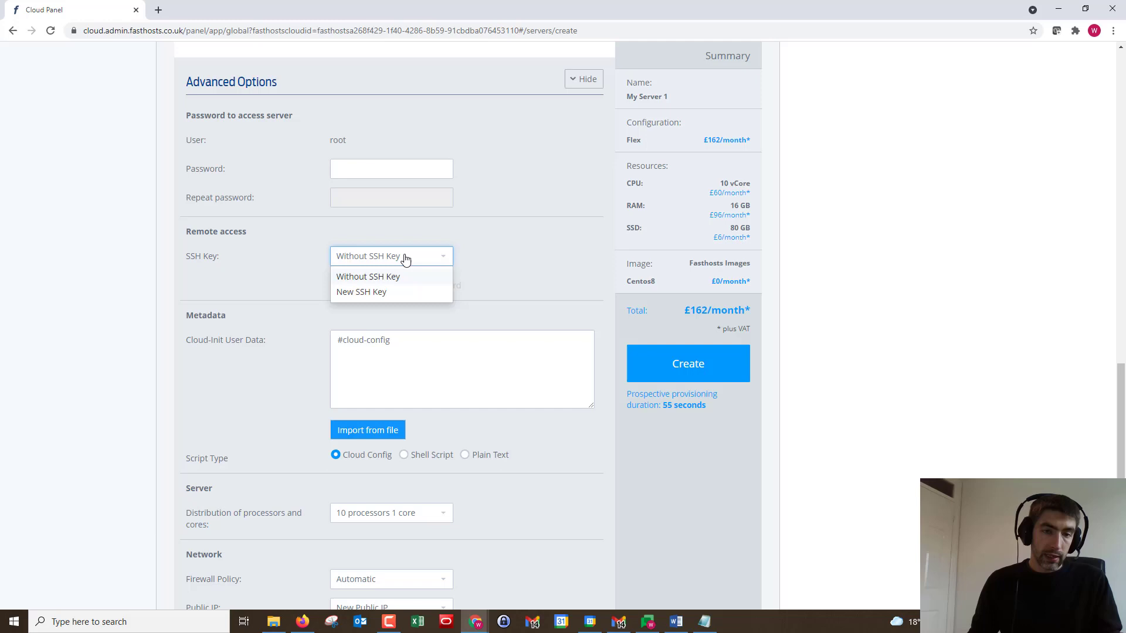
pyautogui.click(403, 259)
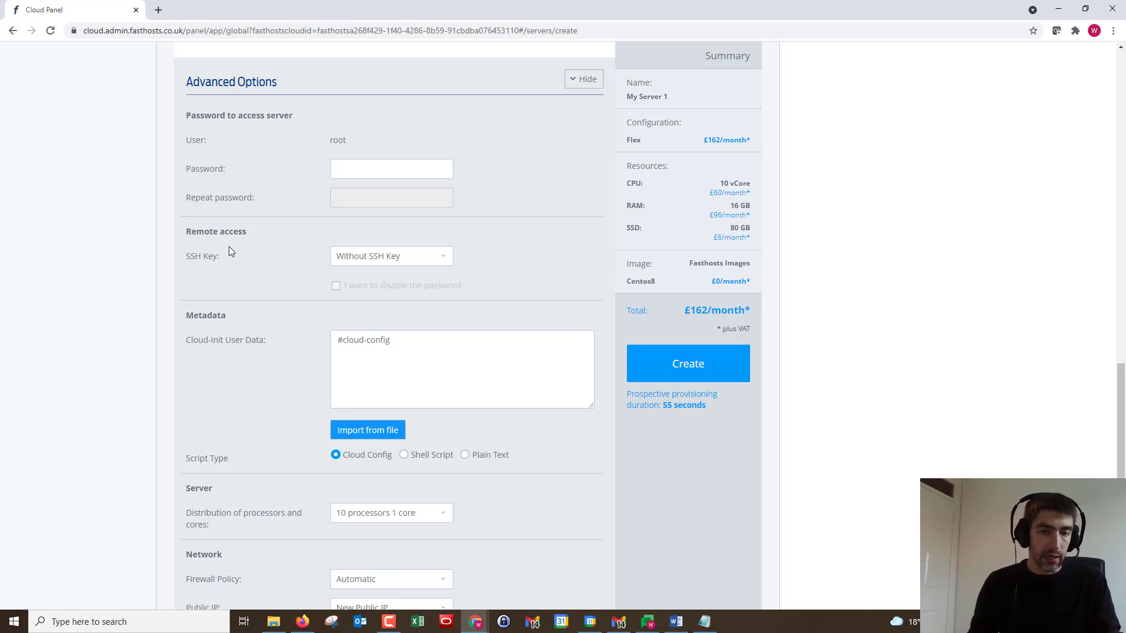
pyautogui.scroll(-1, 228, 246)
pyautogui.scroll(-1, 240, 240)
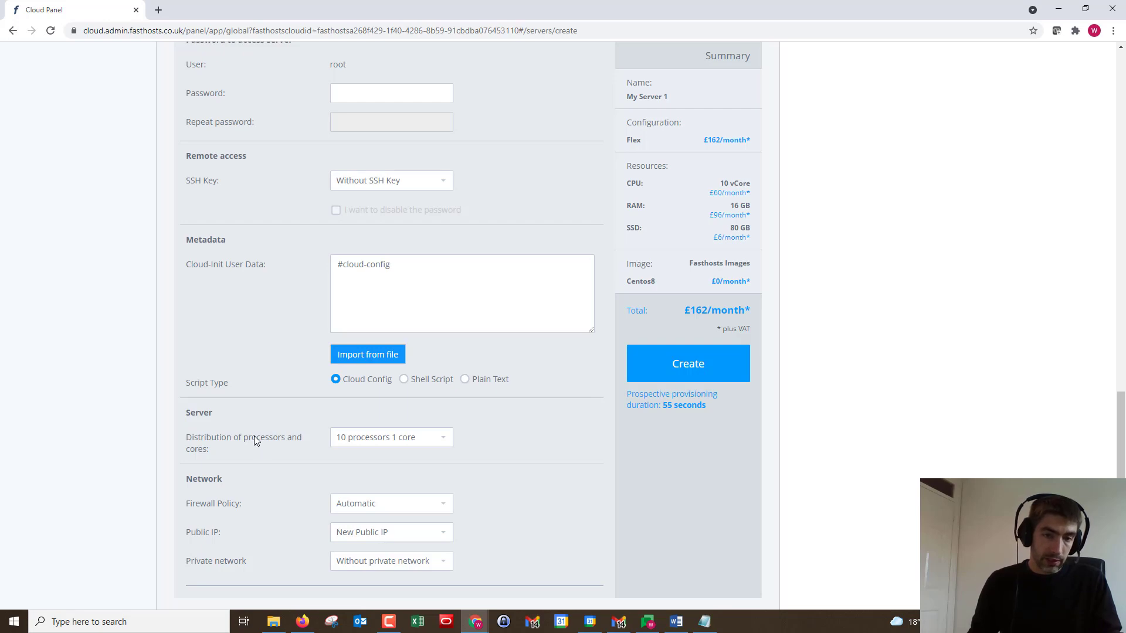
# Keep 10 processors with 1 core and a New Public IP, and create the server
pyautogui.click(380, 443)
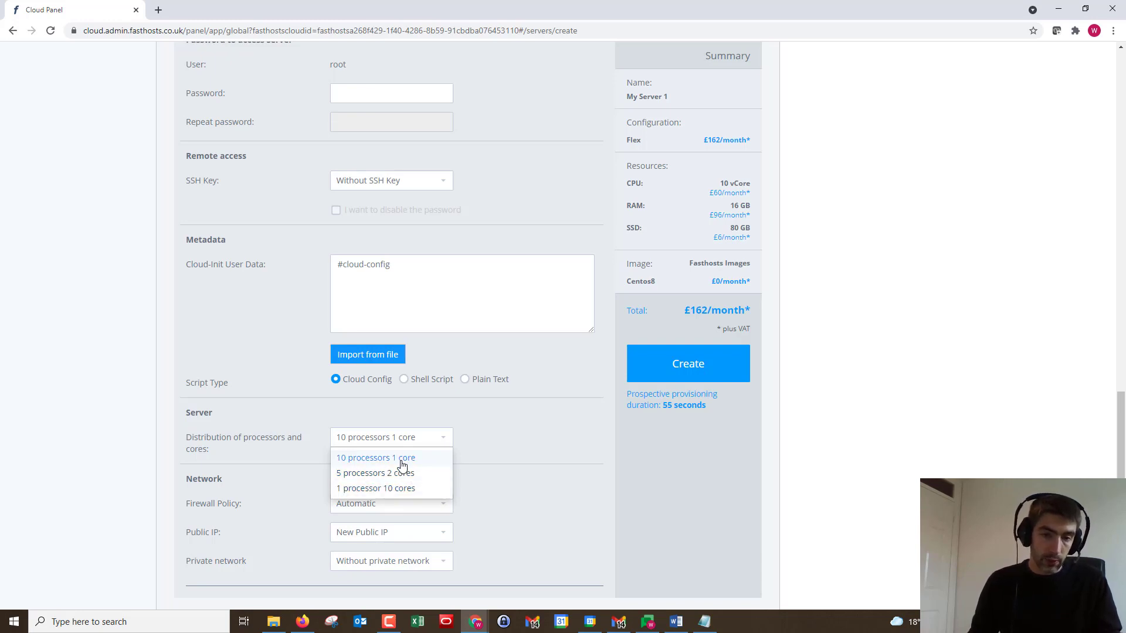
pyautogui.click(241, 409)
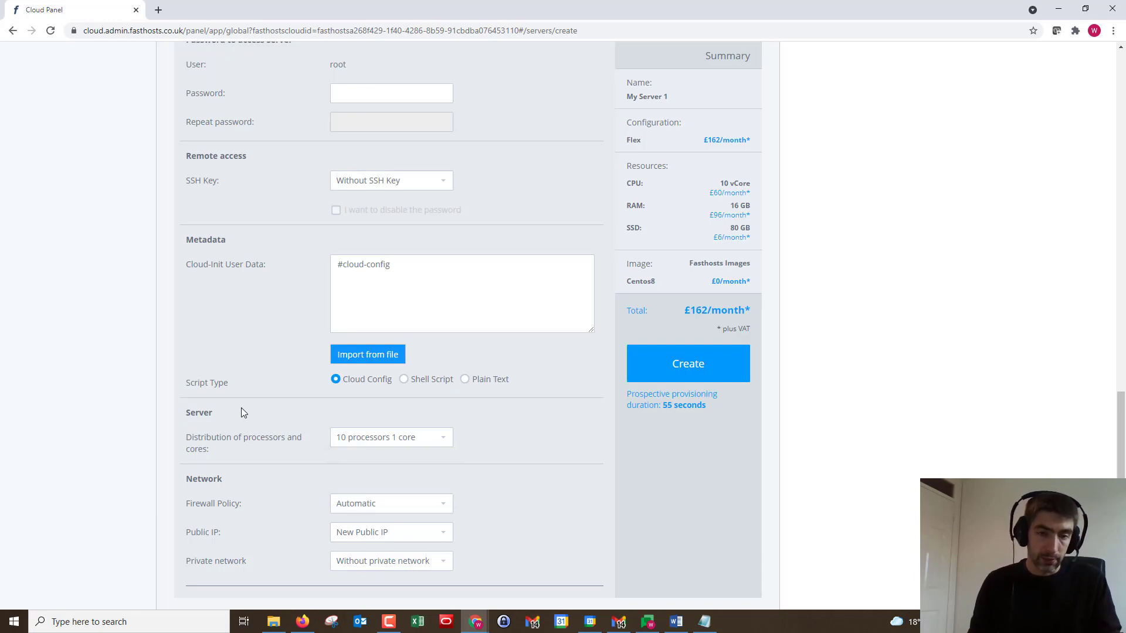
pyautogui.click(385, 535)
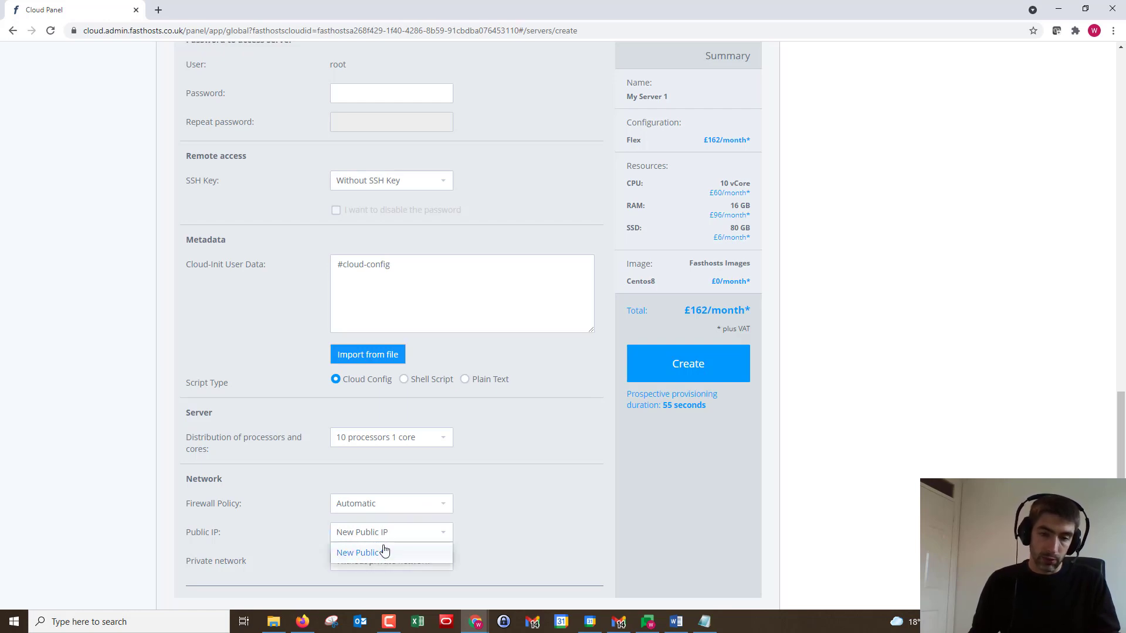
pyautogui.click(384, 551)
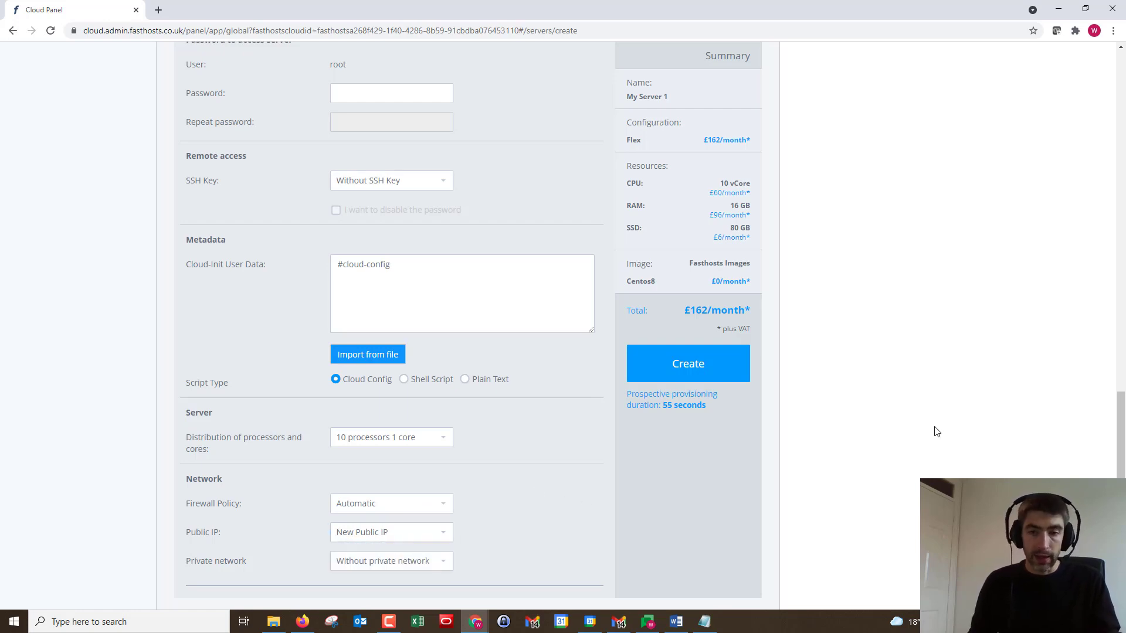
pyautogui.click(733, 373)
# Dismiss the Creating Server notice, then view and close the initial root password popup
pyautogui.scroll(15, 777, 359)
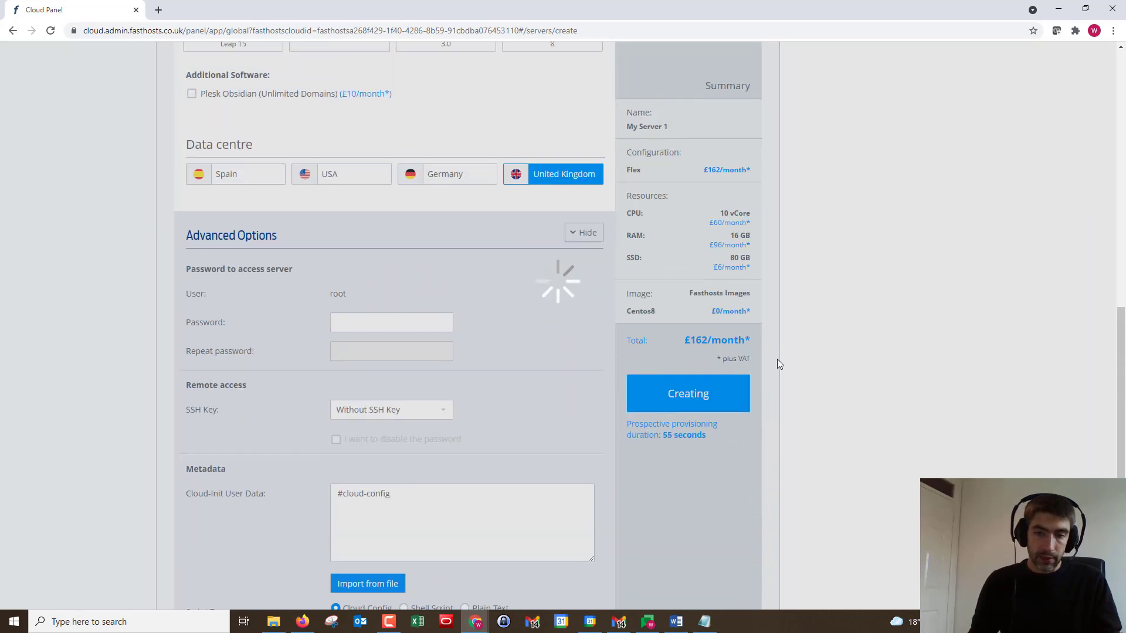
pyautogui.scroll(1, 770, 363)
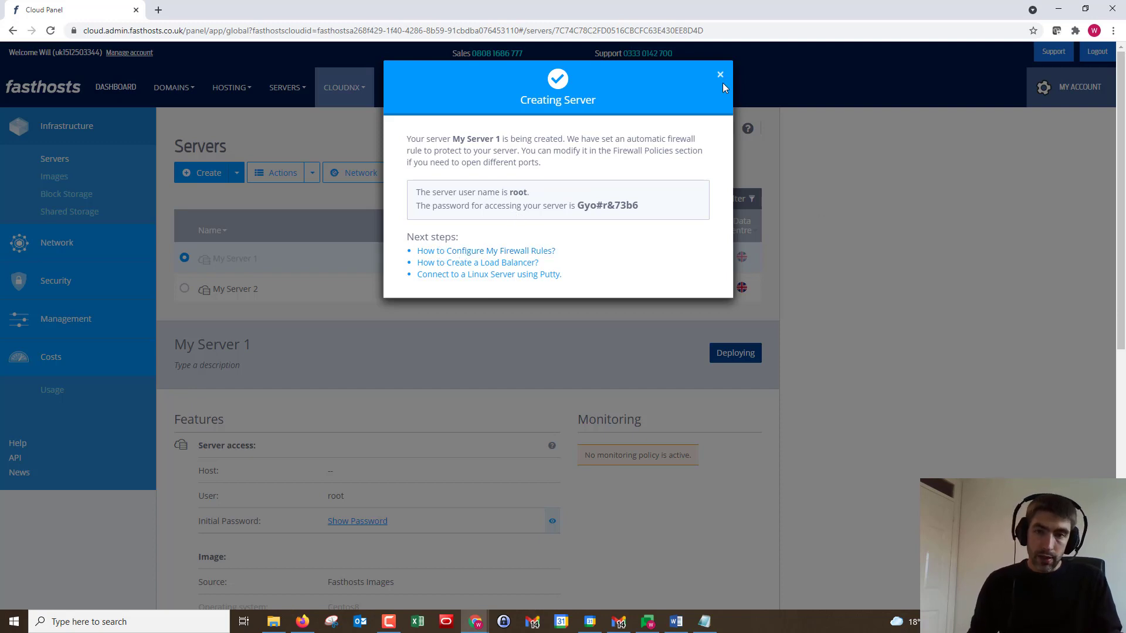
pyautogui.click(720, 77)
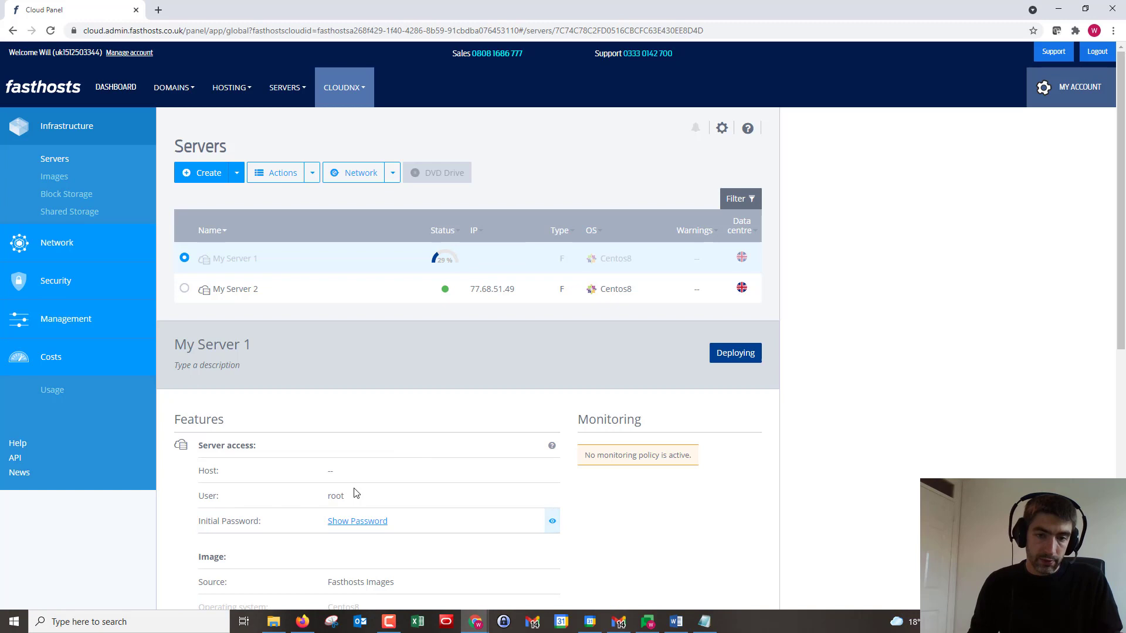
pyautogui.click(347, 522)
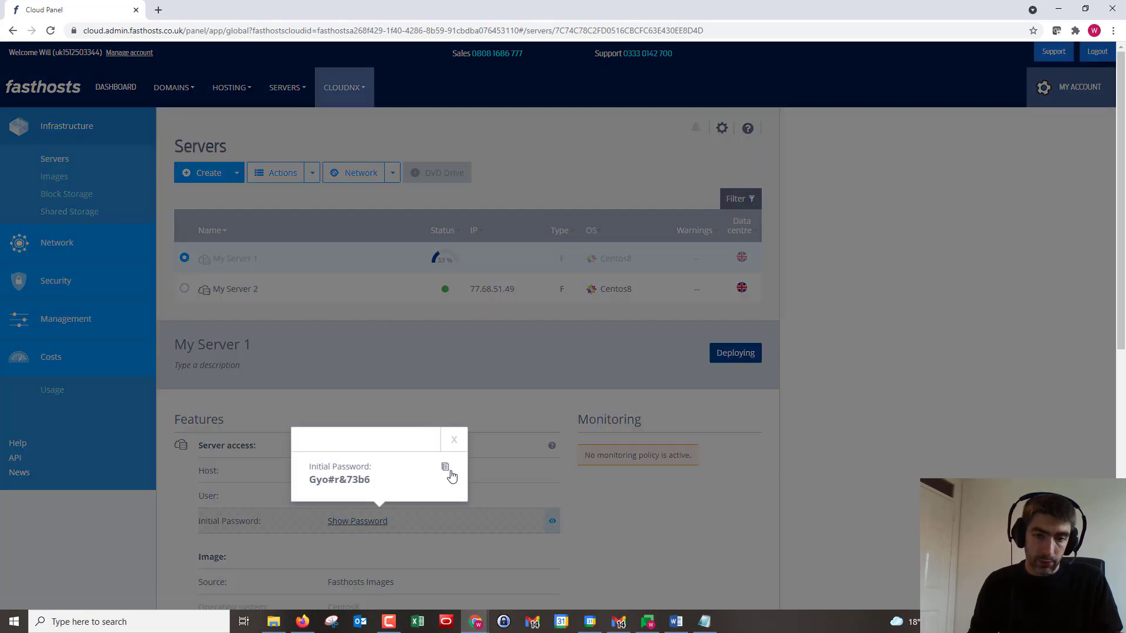
pyautogui.click(453, 441)
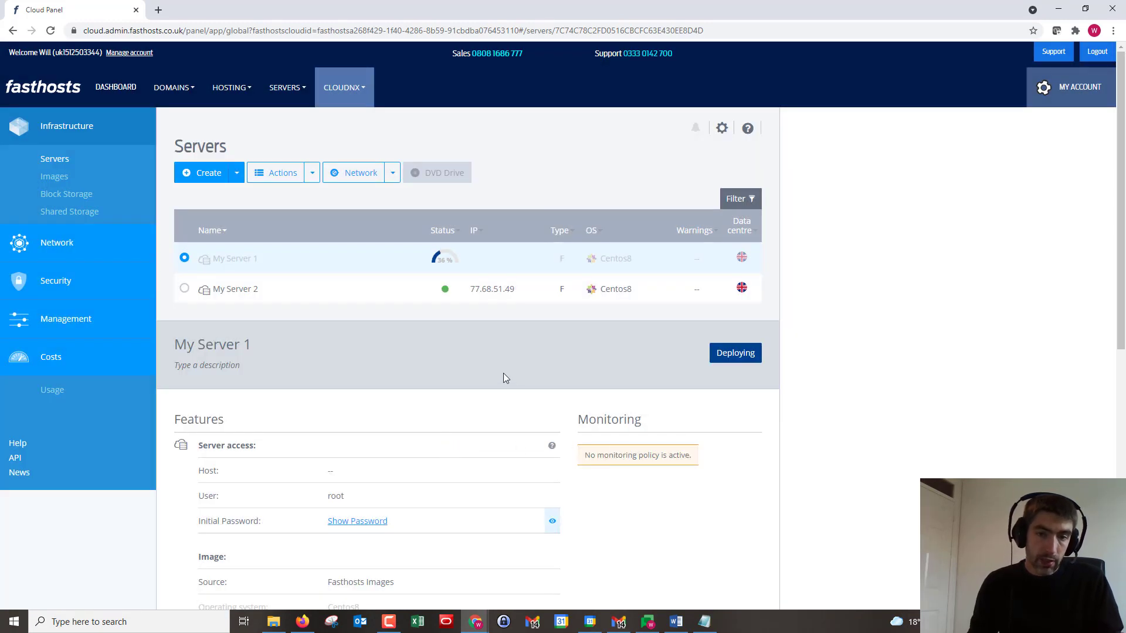